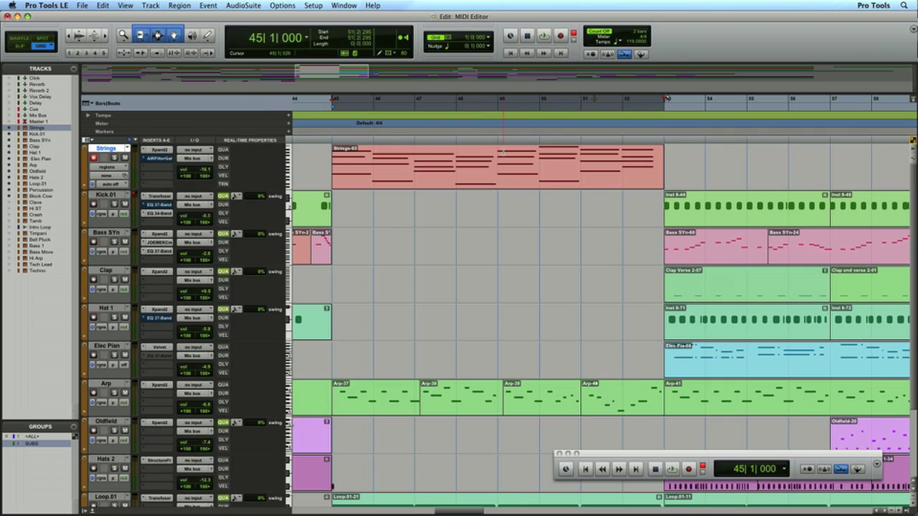
Open the Strings-03 region in the MIDI Editor, showing its notes across bars 45 to 53.
{"action": "left_click", "coordinate": [486, 180]}
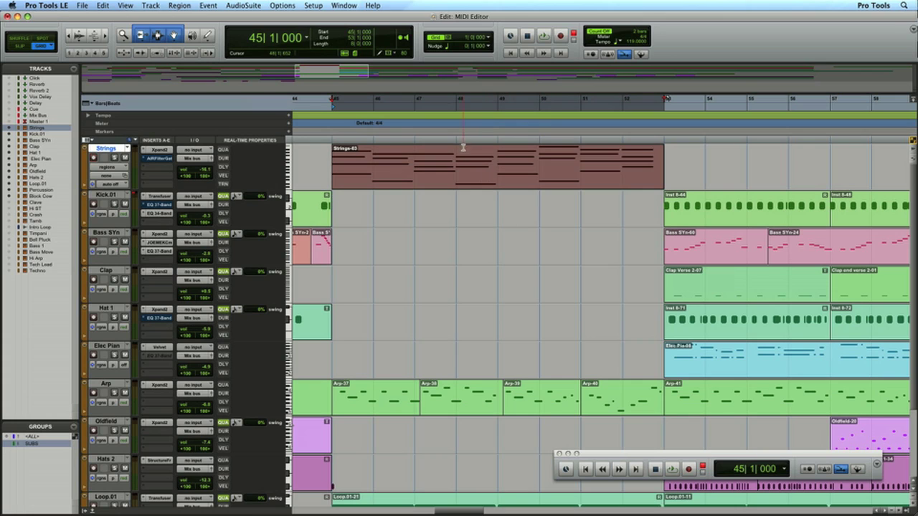
{"action": "left_click_drag", "start_coordinate": [459, 154], "coordinate": [527, 163]}
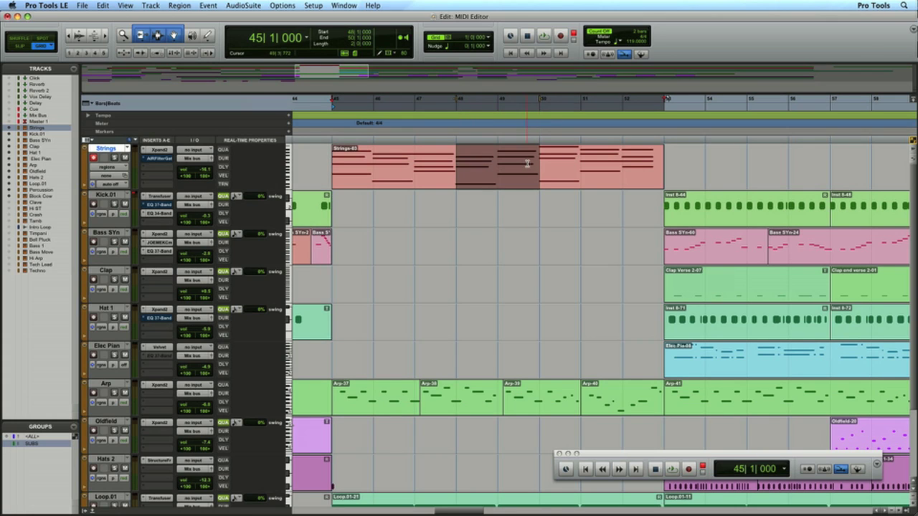
{"action": "left_click", "coordinate": [345, 5]}
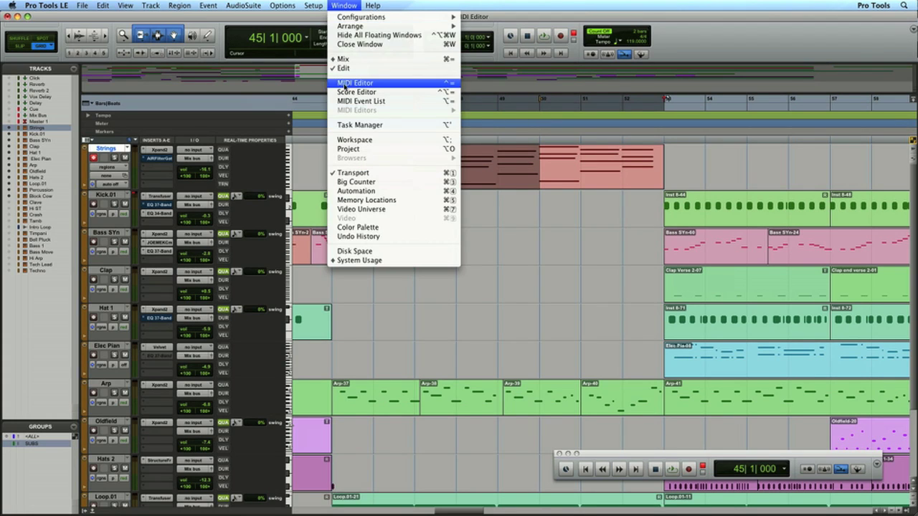
{"action": "left_click", "coordinate": [385, 83]}
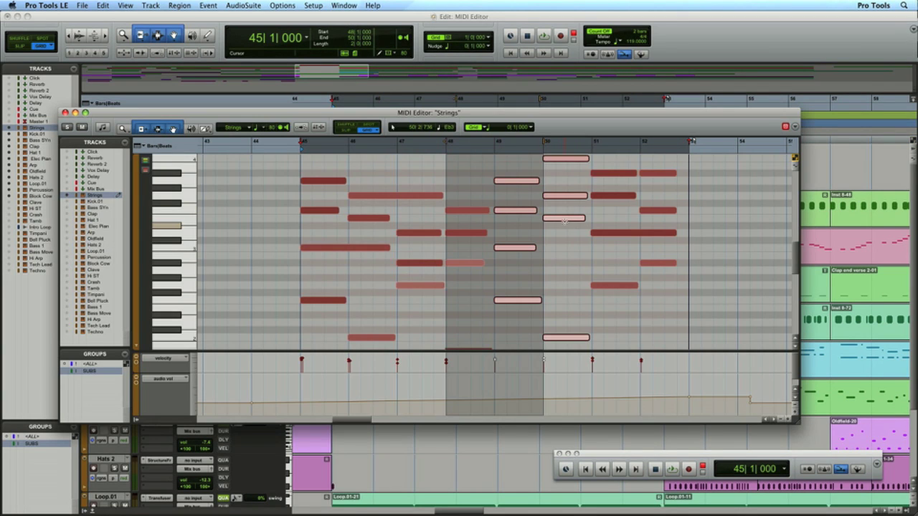
{"action": "key", "text": "ctrl+equal"}
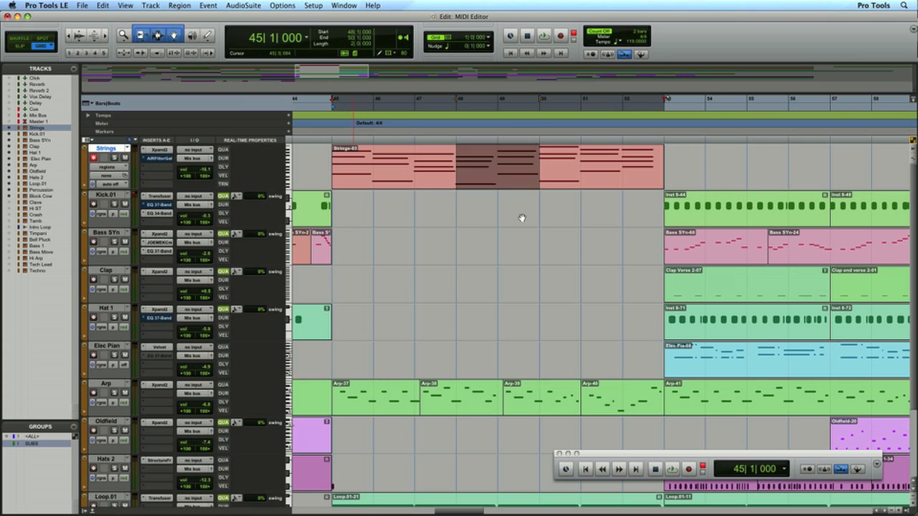
{"action": "left_click", "coordinate": [521, 217]}
{"action": "double_click", "coordinate": [506, 186]}
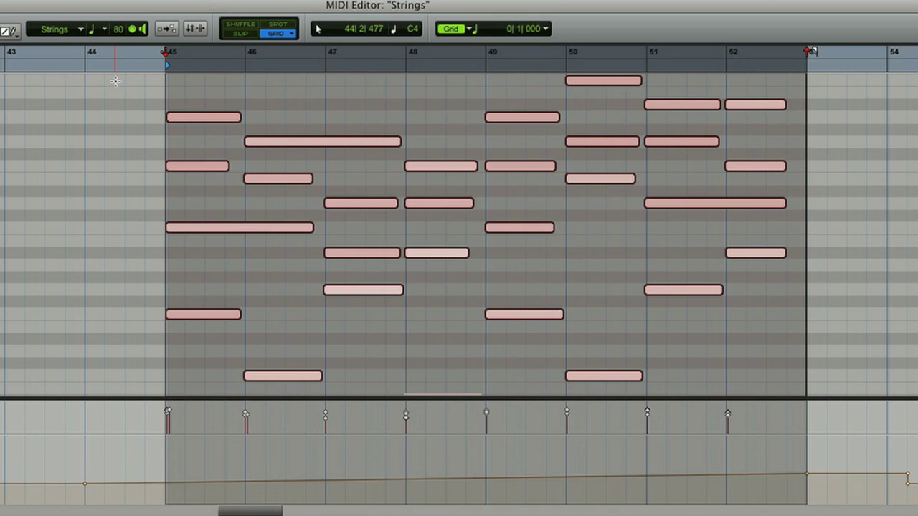
Select the first six Strings notes from bar 45, then select and clear the Elec Pian–Timpani tracks.
{"action": "left_click_drag", "start_coordinate": [270, 158], "coordinate": [439, 249]}
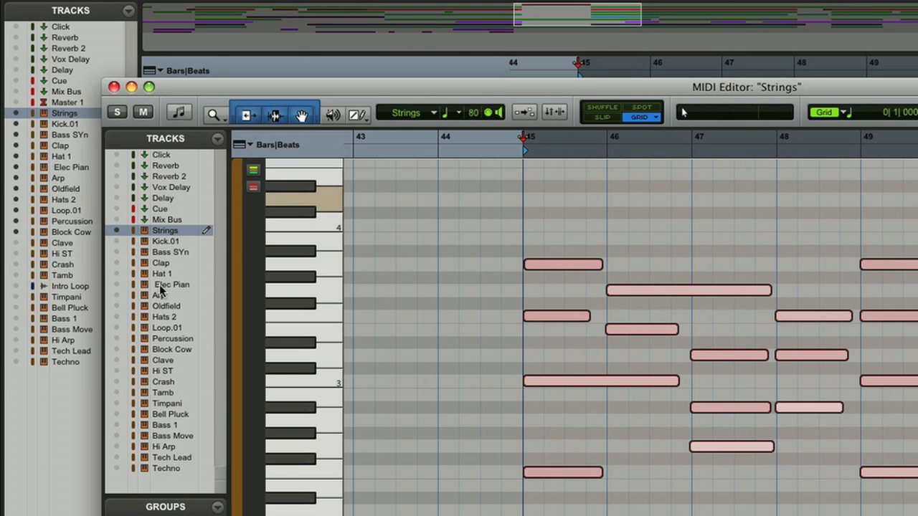
{"action": "left_click_drag", "start_coordinate": [159, 289], "coordinate": [169, 328]}
{"action": "left_click_drag", "start_coordinate": [160, 382], "coordinate": [158, 405]}
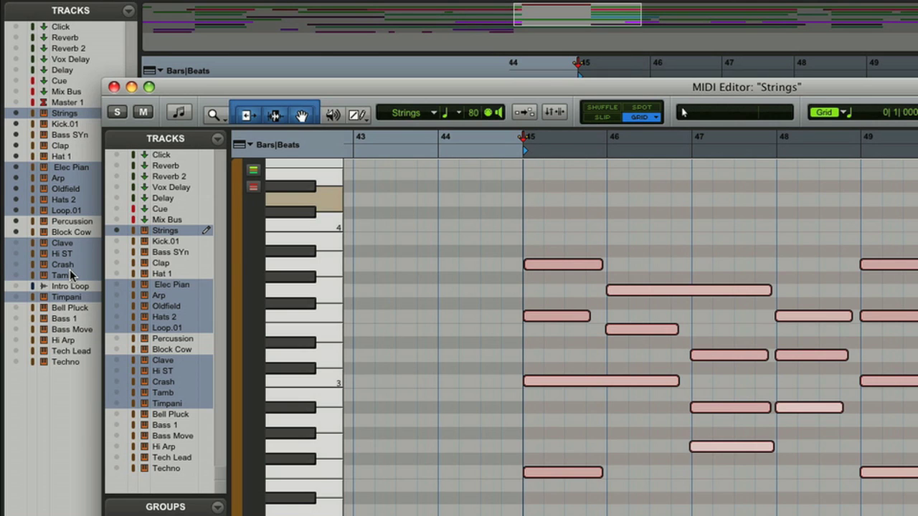
{"action": "left_click", "coordinate": [177, 231], "text": "alt"}
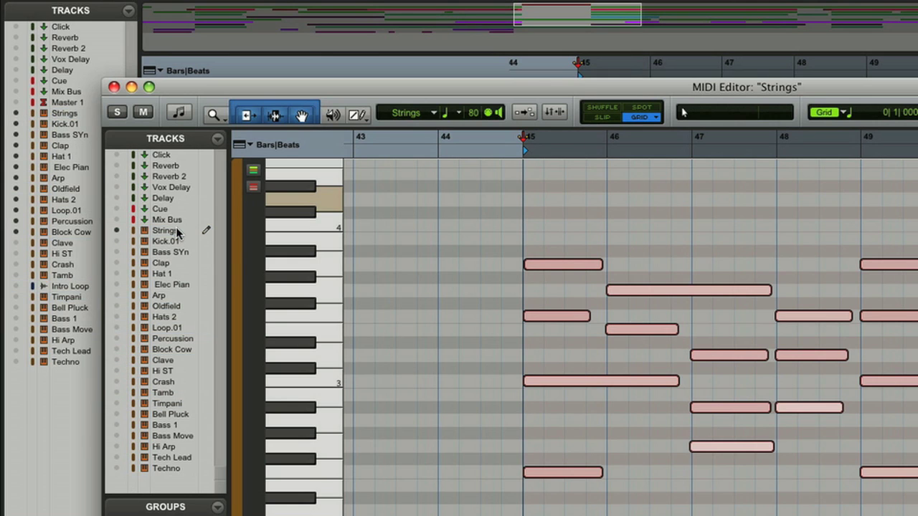
Play from bar 45, unsolo and mute Strings, then switch from Zoom back to Smart Tool.
{"action": "key", "text": "space"}
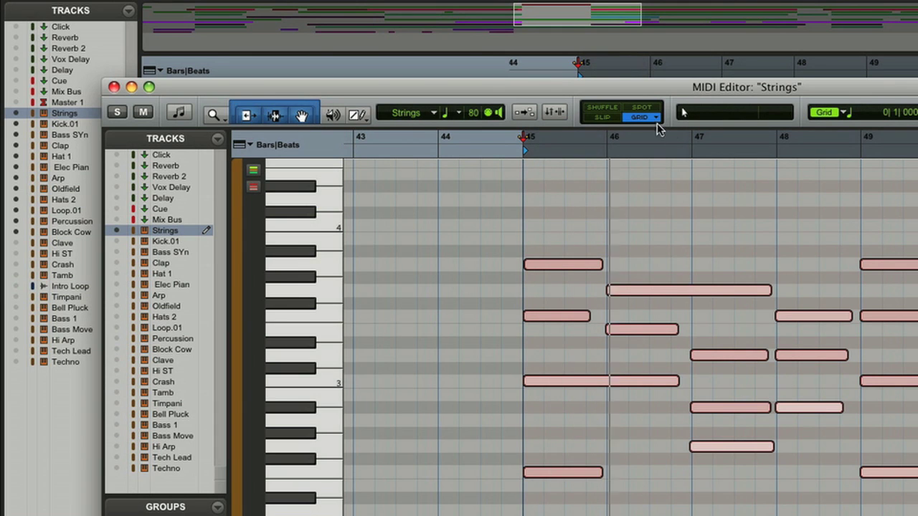
{"action": "left_click", "coordinate": [122, 114]}
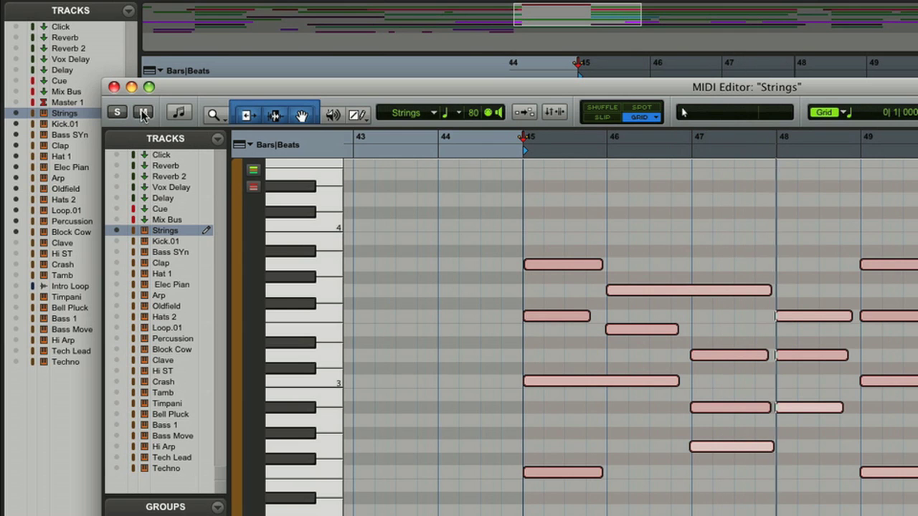
{"action": "left_click", "coordinate": [144, 115]}
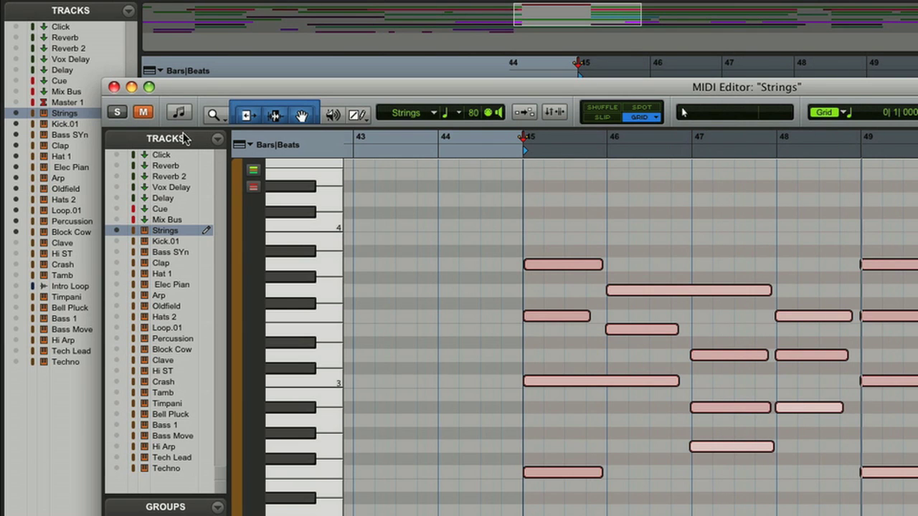
{"action": "left_click", "coordinate": [213, 115]}
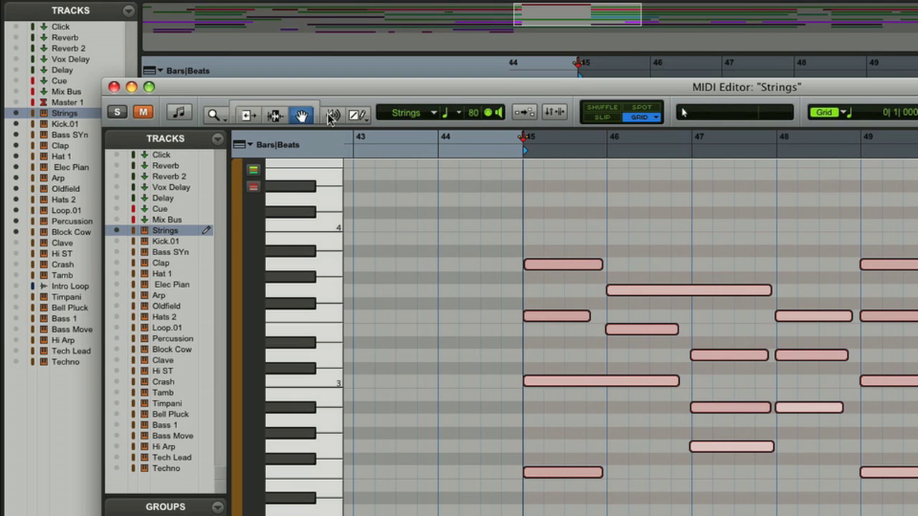
{"action": "left_click", "coordinate": [294, 102]}
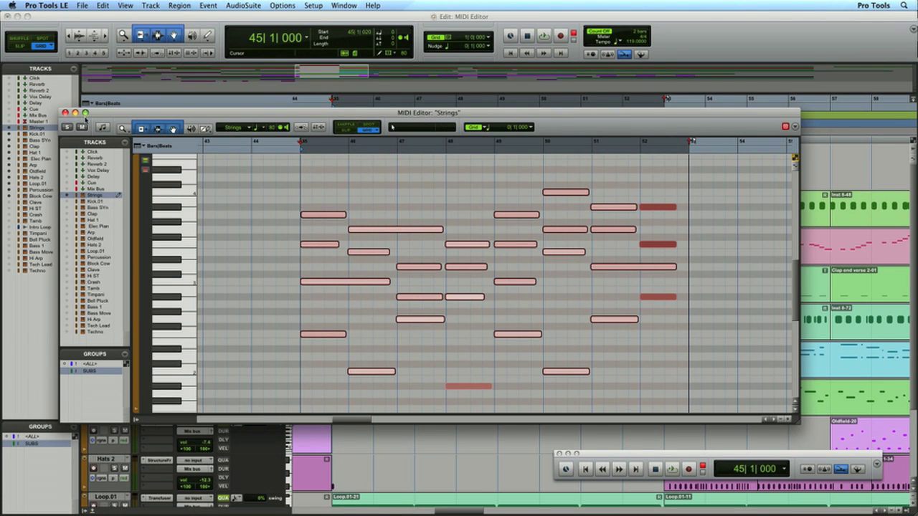
Expand the MIDI Editor to full screen, then return from the Edit window to the Strings notes.
{"action": "left_click", "coordinate": [85, 112]}
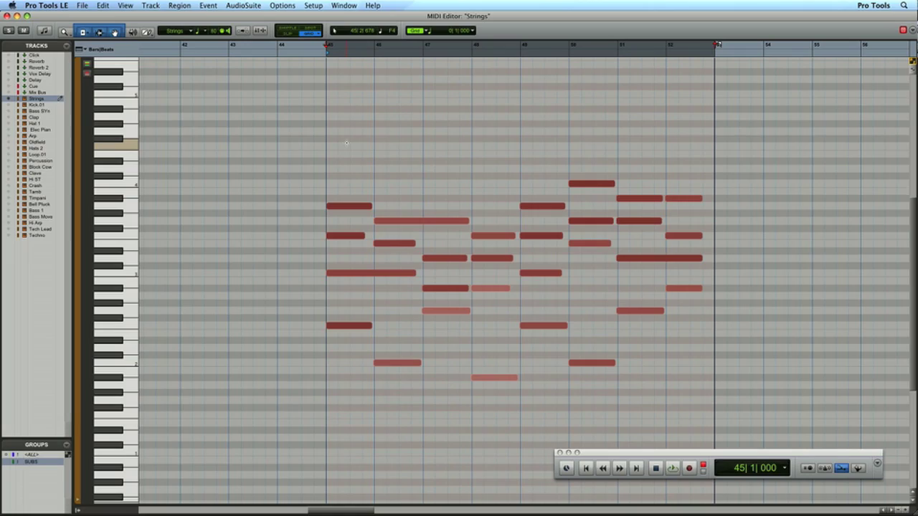
{"action": "key", "text": "super+w"}
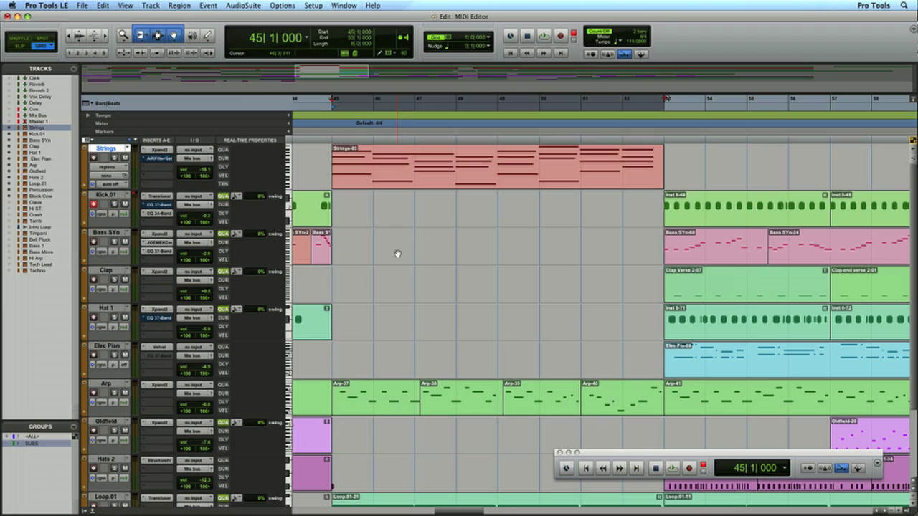
{"action": "key", "text": "ctrl+equal"}
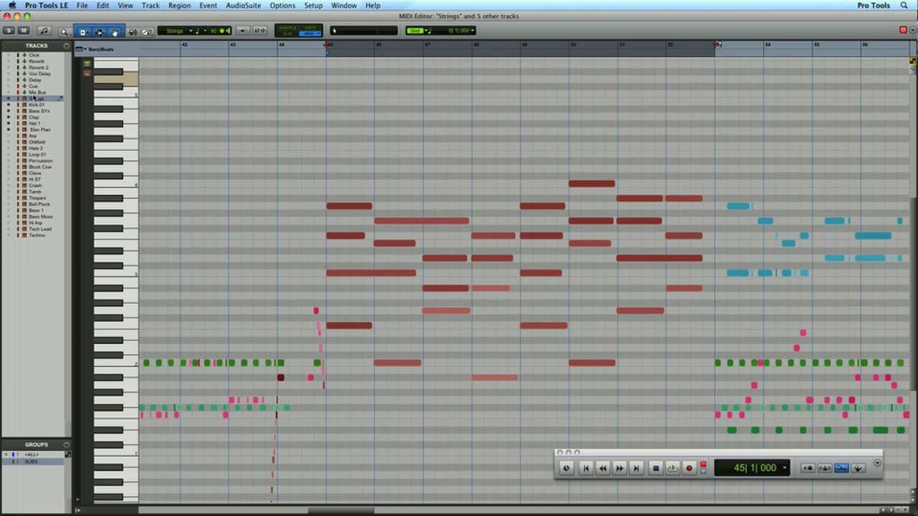
{"action": "left_click", "coordinate": [10, 99]}
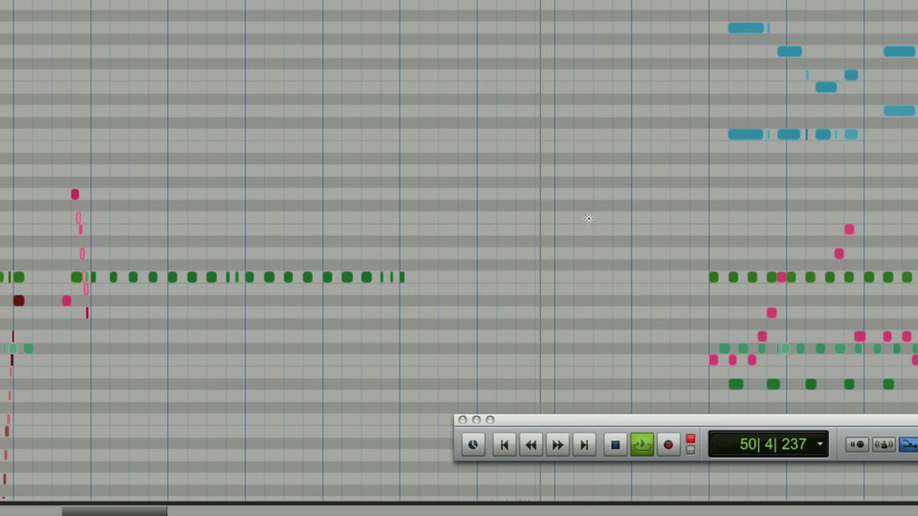
{"action": "left_click_drag", "start_coordinate": [432, 224], "coordinate": [395, 301]}
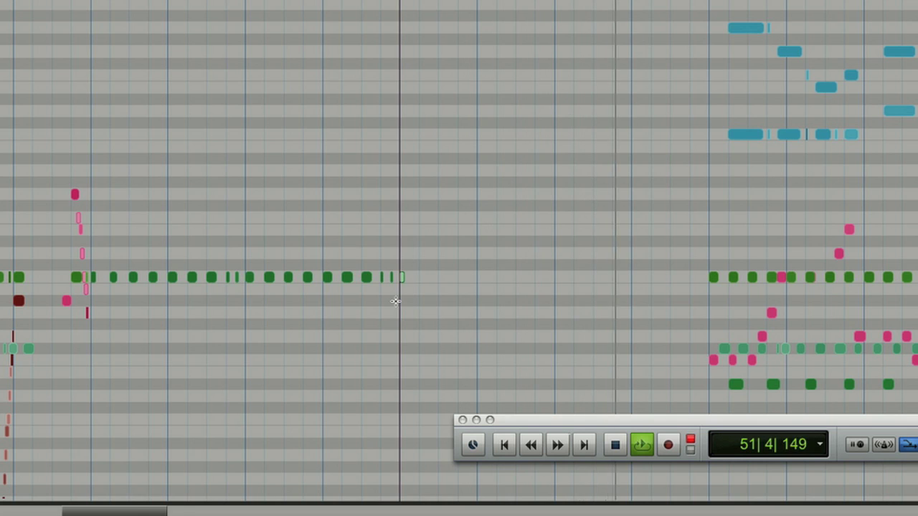
{"action": "key", "text": "Delete"}
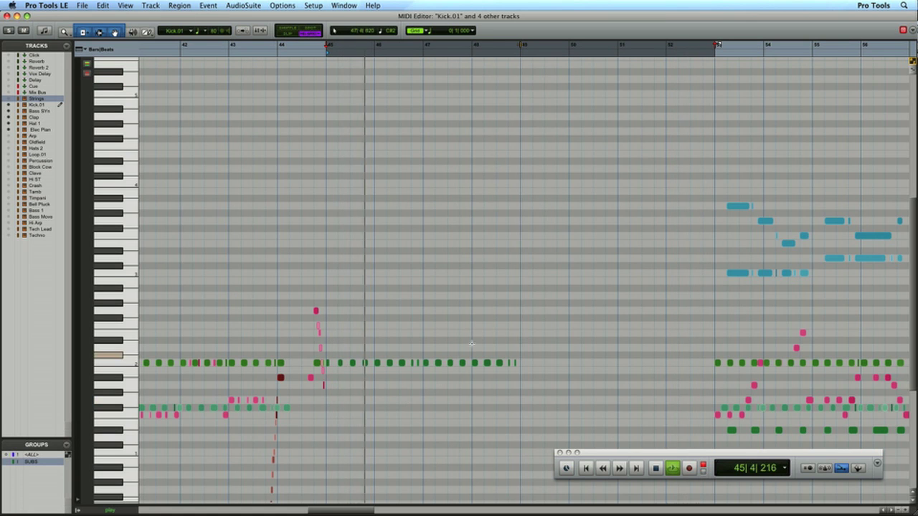
{"action": "left_click_drag", "start_coordinate": [528, 327], "coordinate": [327, 363]}
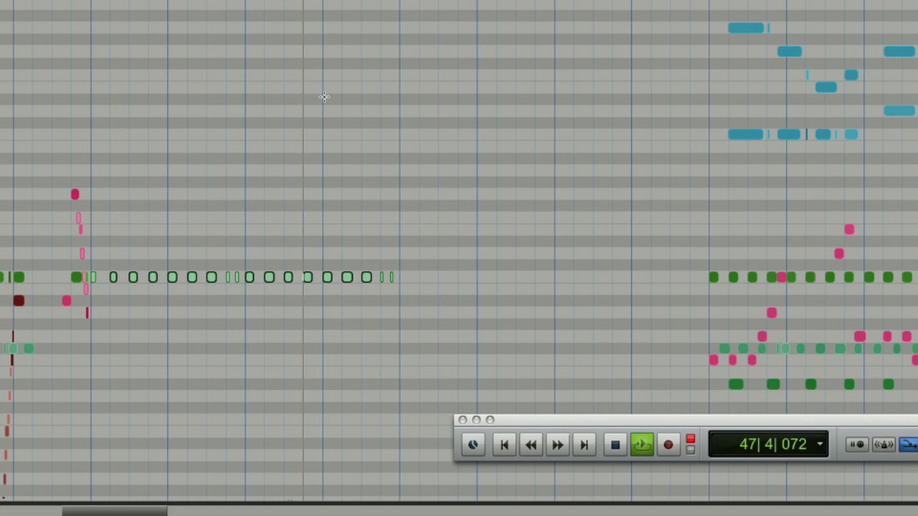
{"action": "key", "text": "super+d"}
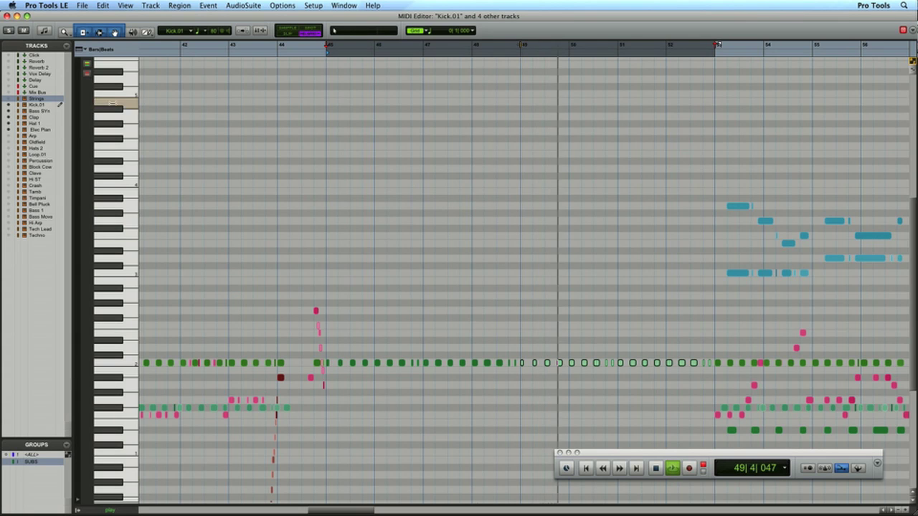
Add Strings to the editor, move three string notes onto the sustained line's pitch, and play back.
{"action": "left_click", "coordinate": [8, 99]}
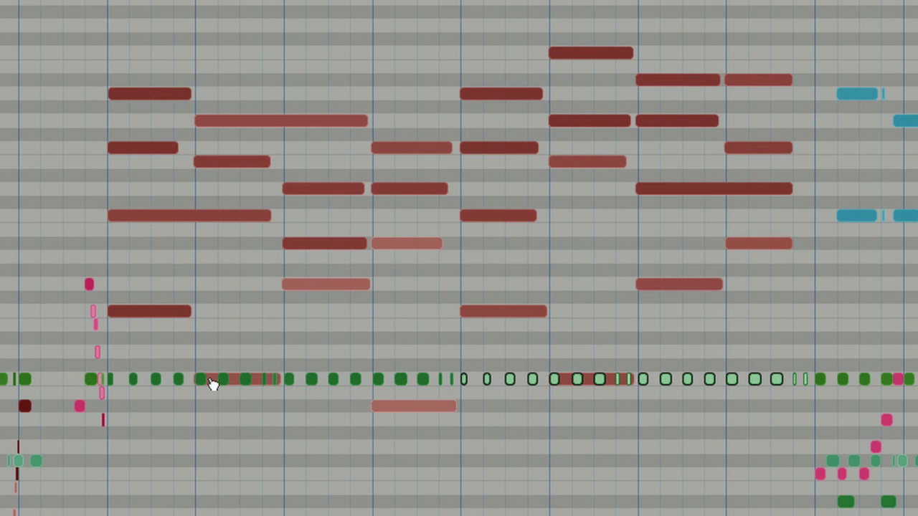
{"action": "left_click", "coordinate": [211, 383]}
{"action": "left_click_drag", "start_coordinate": [215, 368], "coordinate": [217, 320]}
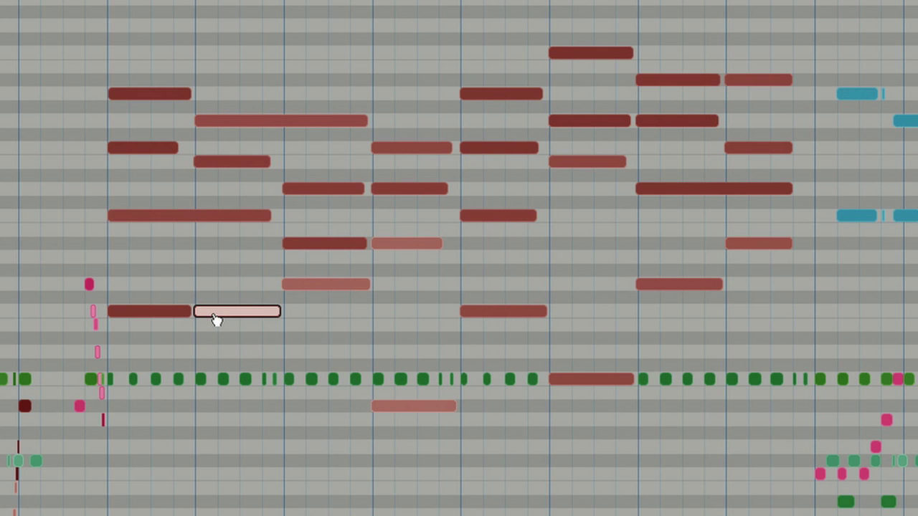
{"action": "left_click_drag", "start_coordinate": [313, 290], "coordinate": [313, 312]}
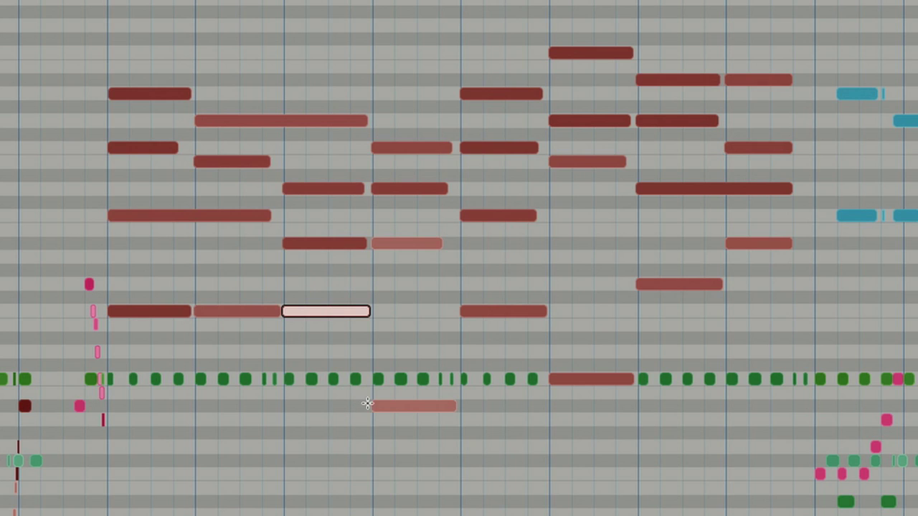
{"action": "left_click_drag", "start_coordinate": [387, 415], "coordinate": [393, 315]}
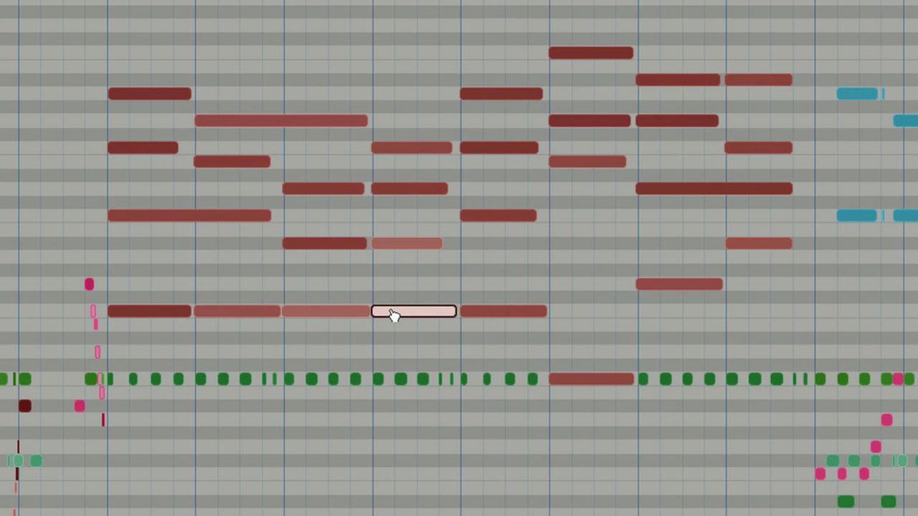
{"action": "key", "text": "space"}
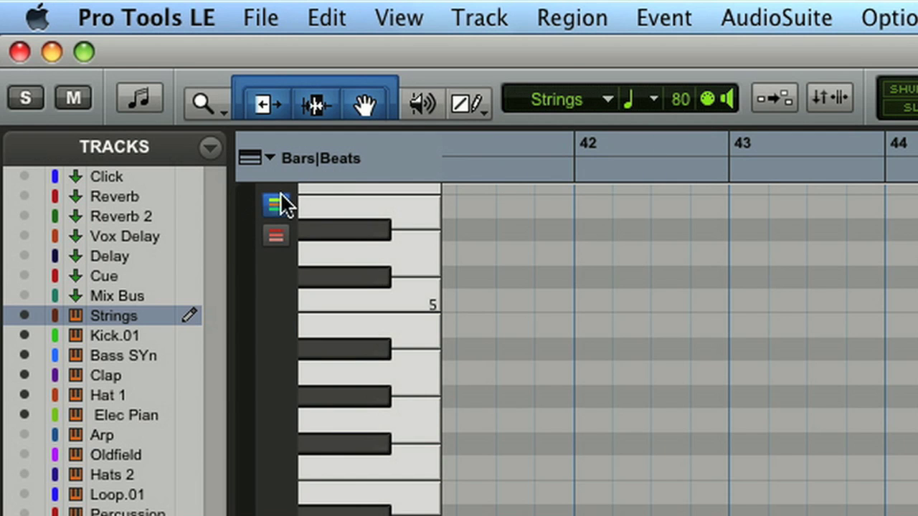
Start the transport to record a new part from the MIDI keyboard.
{"action": "key", "text": "space"}
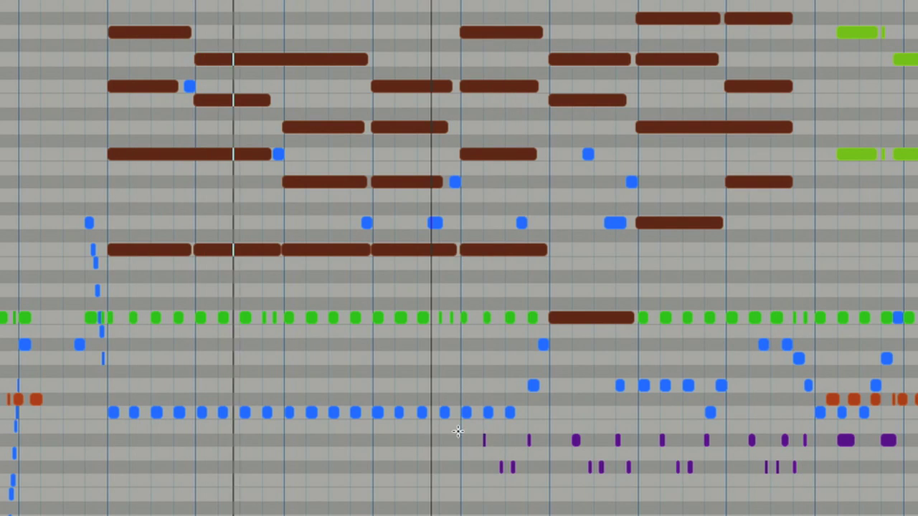
Select the newly recorded purple notes on the lowest rows and shift them earlier in time.
{"action": "left_click_drag", "start_coordinate": [431, 420], "coordinate": [813, 514]}
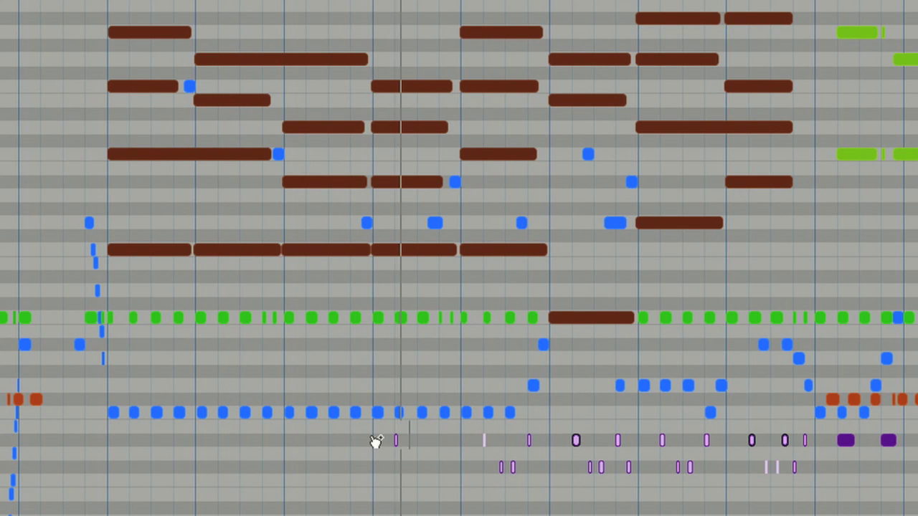
{"action": "left_click_drag", "start_coordinate": [375, 440], "coordinate": [133, 440]}
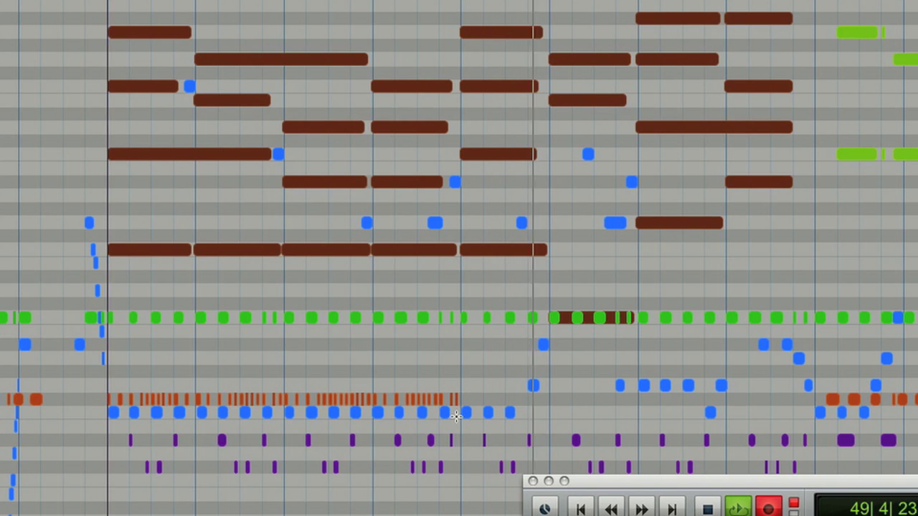
Stop recording and paste a copy of the dense orange notes right after them, through bar 53.
{"action": "key", "text": "space"}
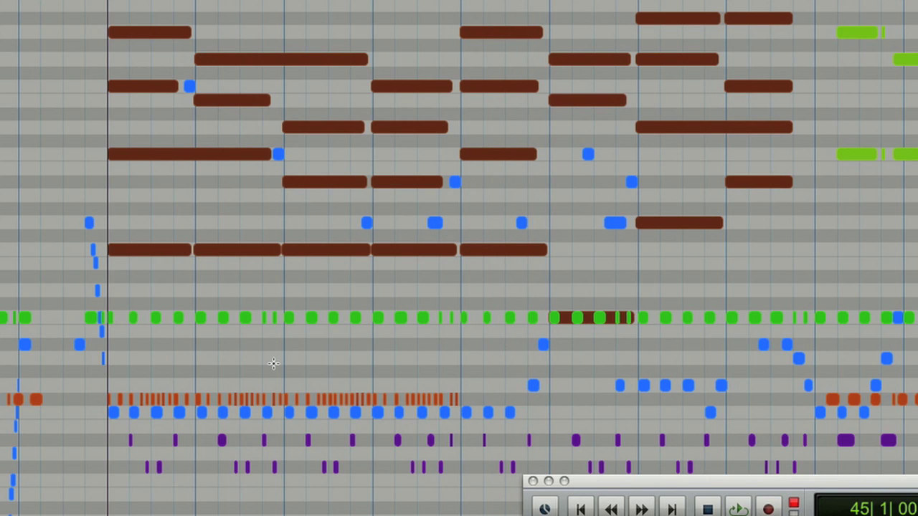
{"action": "left_click_drag", "start_coordinate": [132, 390], "coordinate": [473, 396]}
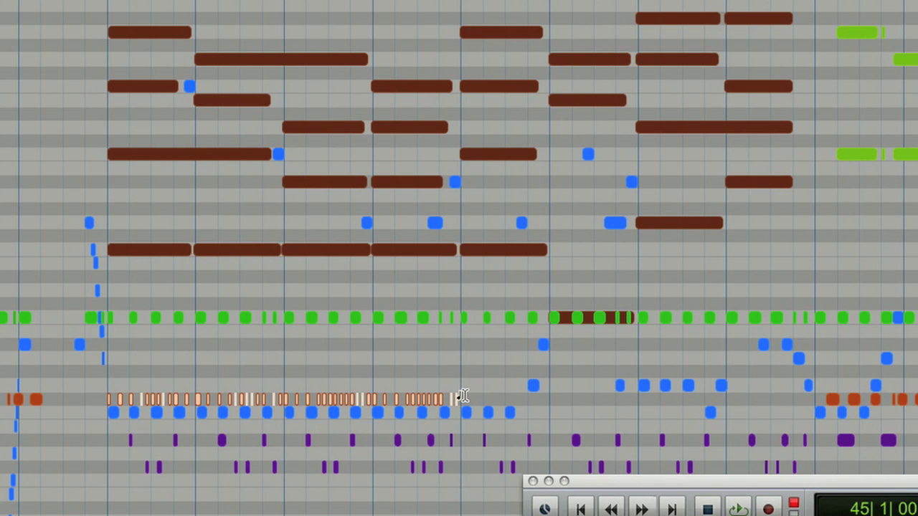
{"action": "left_click", "coordinate": [459, 397]}
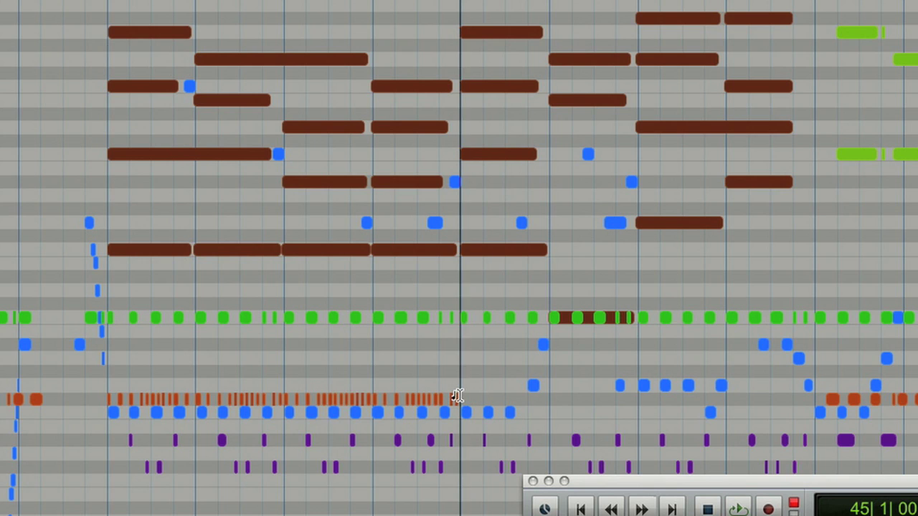
{"action": "key", "text": "super+v"}
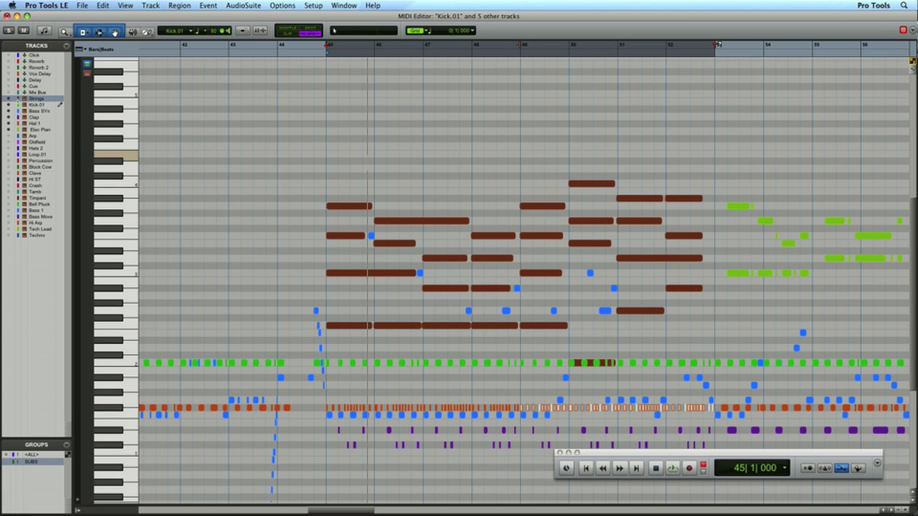
Hide the Strings notes from the MIDI Editor, then switch to the Edit window and back.
{"action": "left_click", "coordinate": [9, 99]}
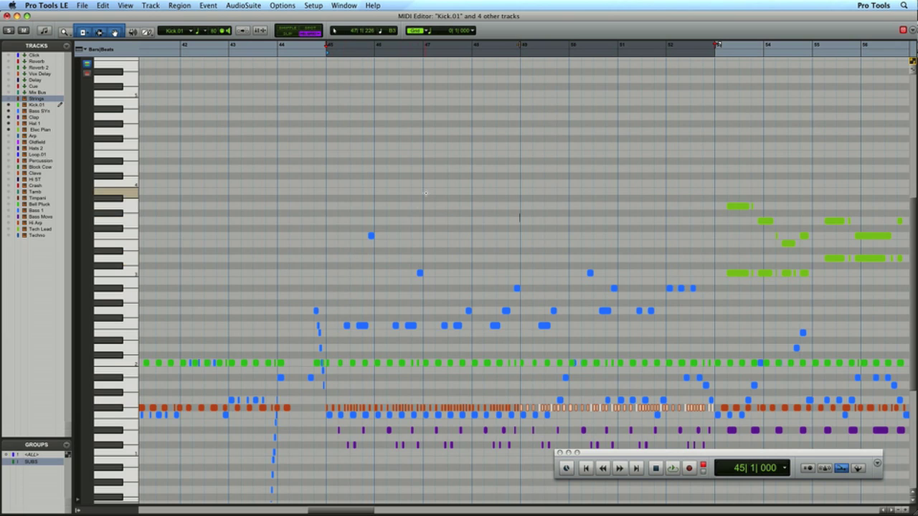
{"action": "key", "text": "super+equal"}
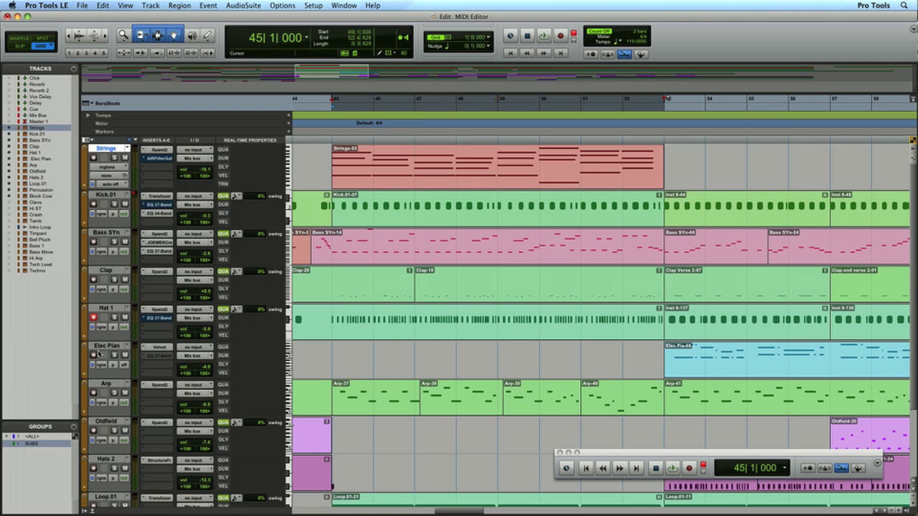
{"action": "key", "text": "ctrl+equal"}
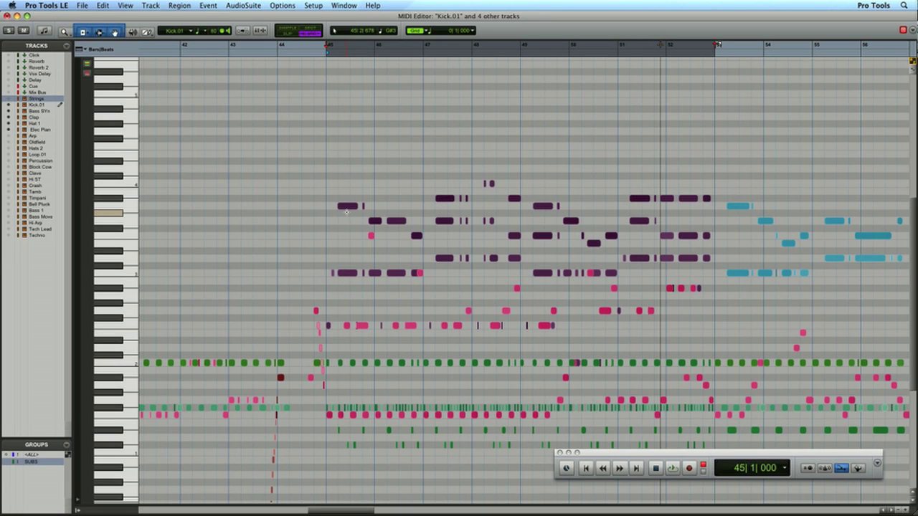
{"action": "key", "text": "super+w"}
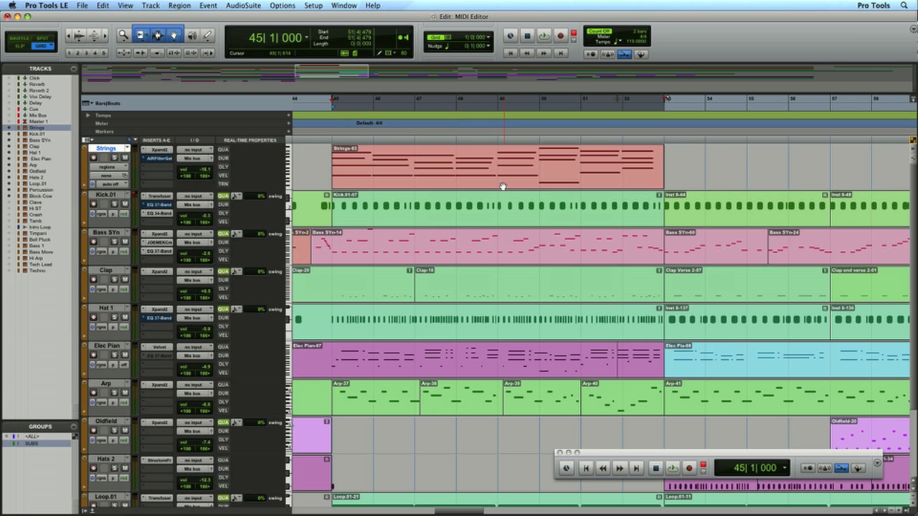
{"action": "key", "text": "ctrl+equal"}
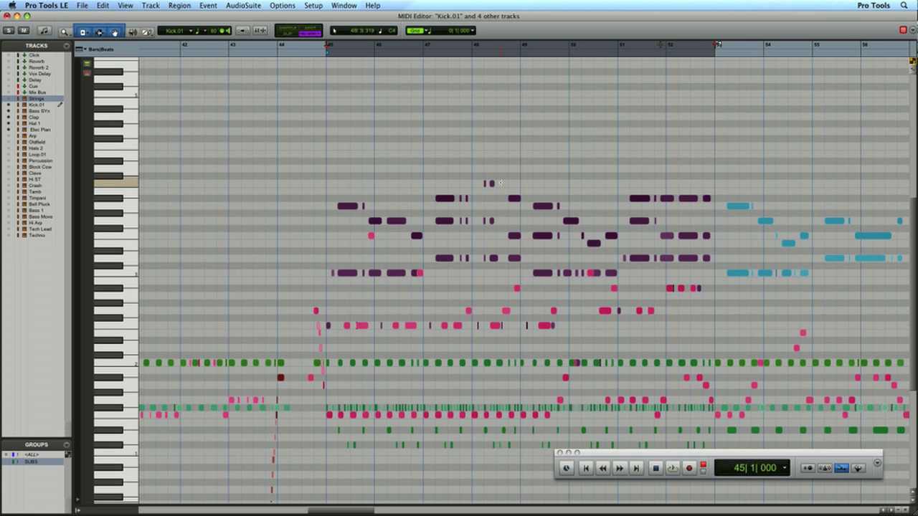
Clear the bar 45–53 selection, play all parts together, and return to the Edit window.
{"action": "left_click", "coordinate": [330, 153]}
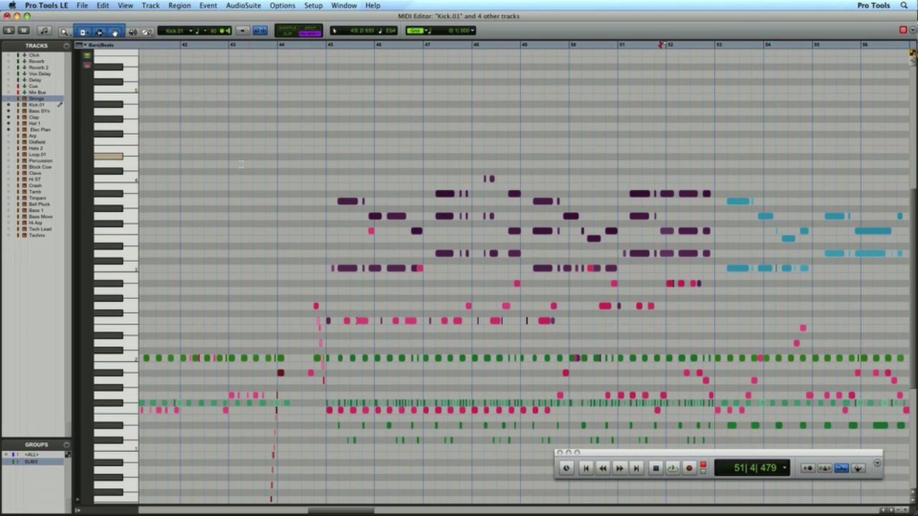
{"action": "key", "text": "space"}
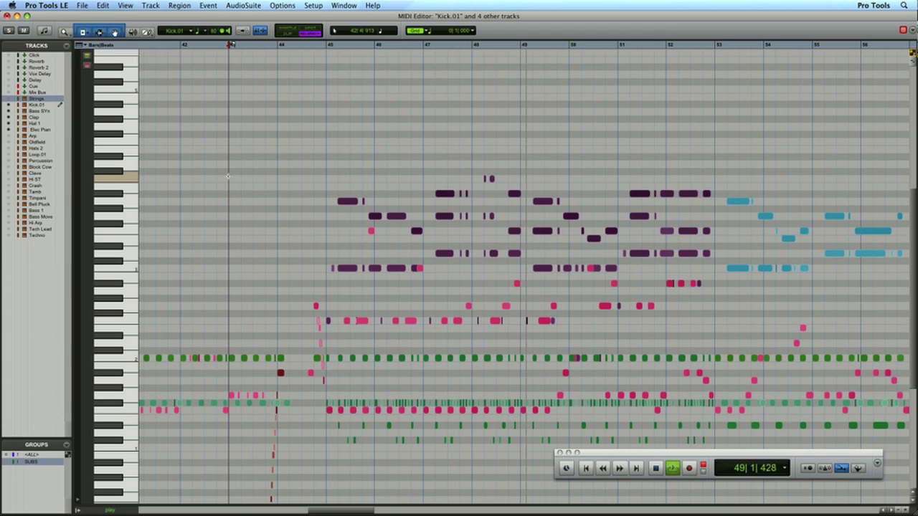
{"action": "key", "text": "super+w"}
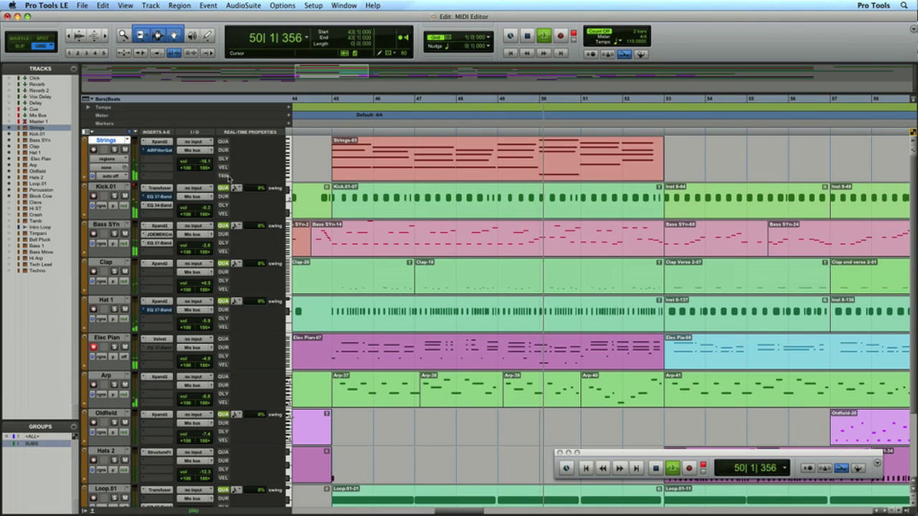